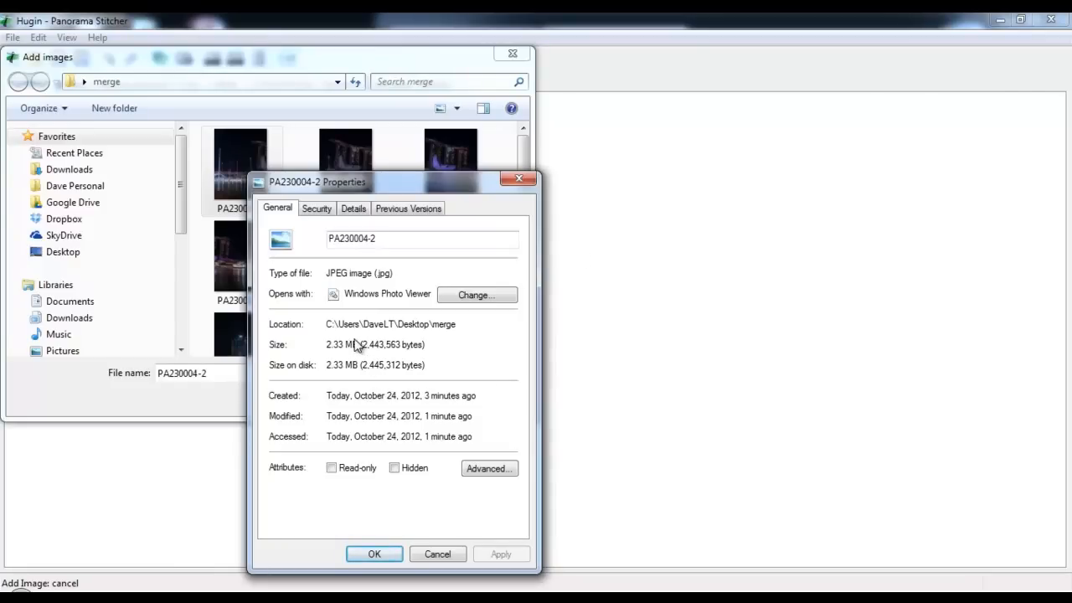
Close the first photo's properties after checking its file size and load all images from the merge folder
drag(359, 344, 325, 345)
click(443, 556)
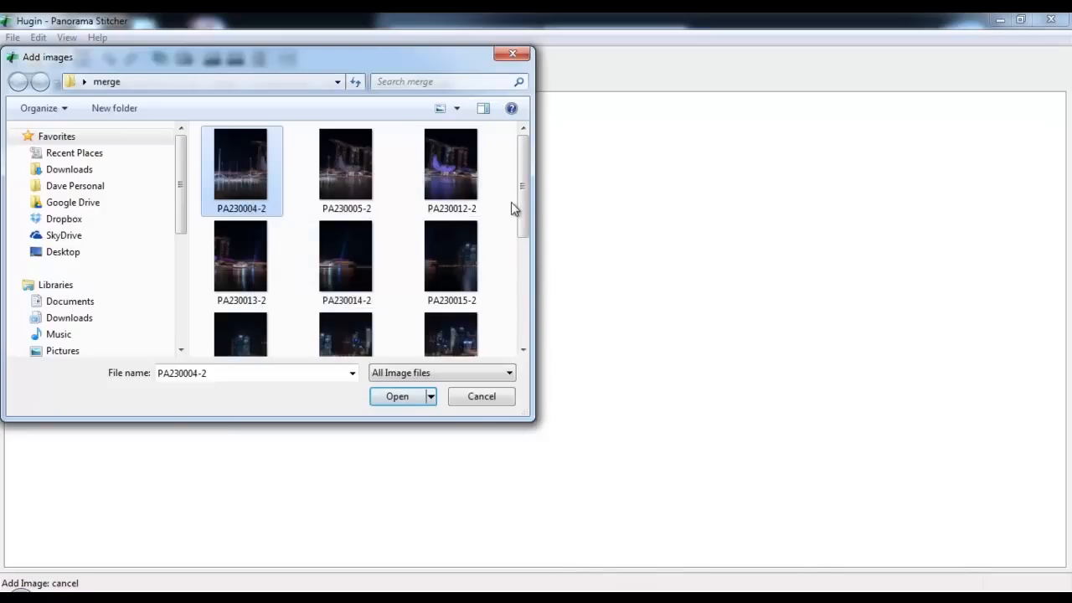
drag(526, 226, 528, 318)
click(461, 317)
key(ctrl+a)
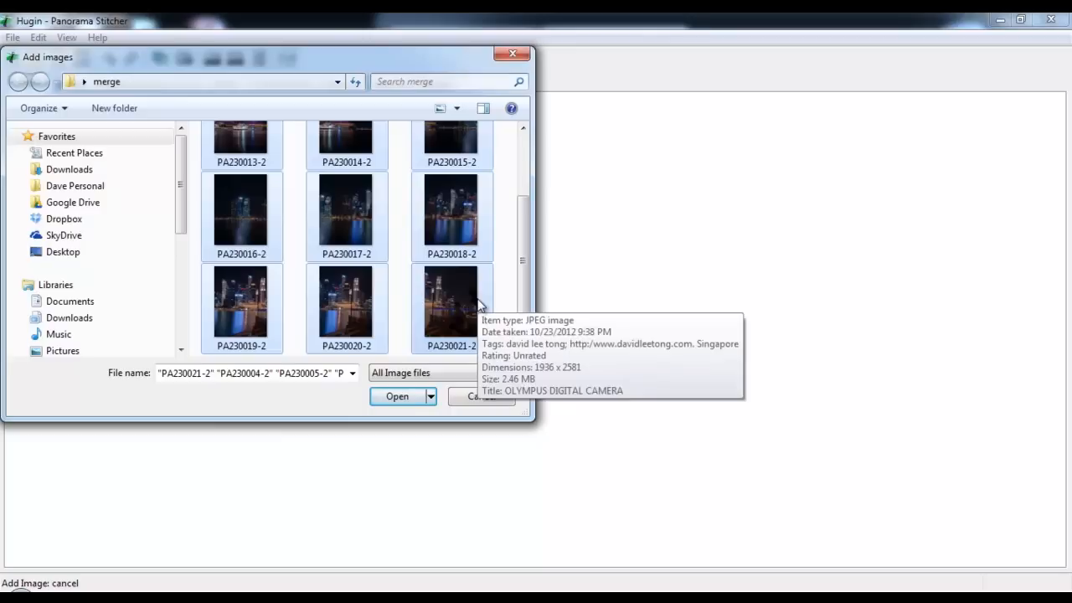
click(399, 397)
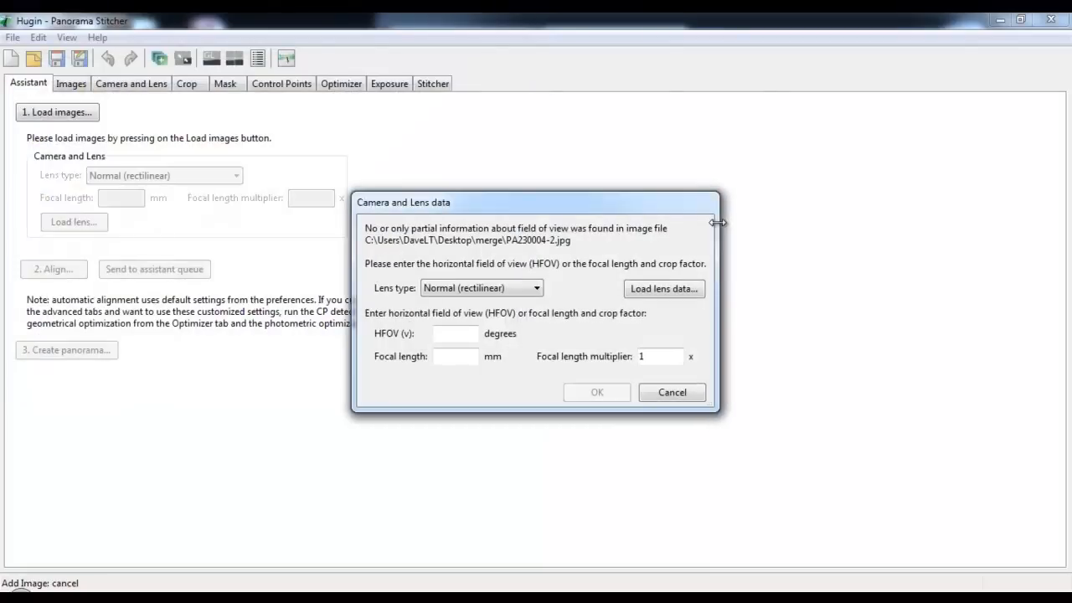
Set the lens data to Normal (rectilinear) with a 50 mm focal length and a focal length multiplier of 2
click(486, 287)
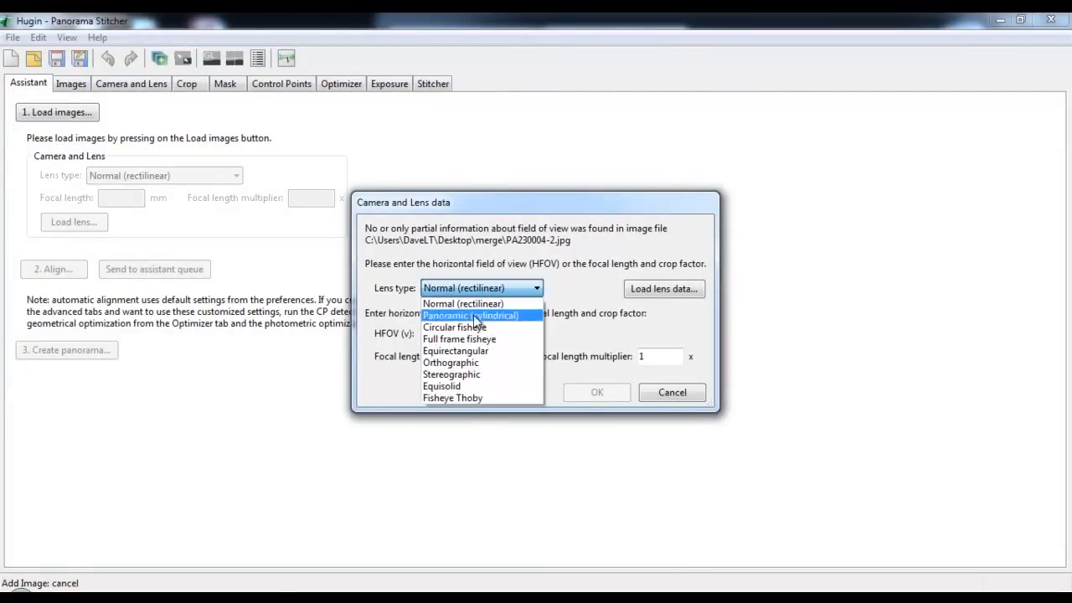
click(483, 309)
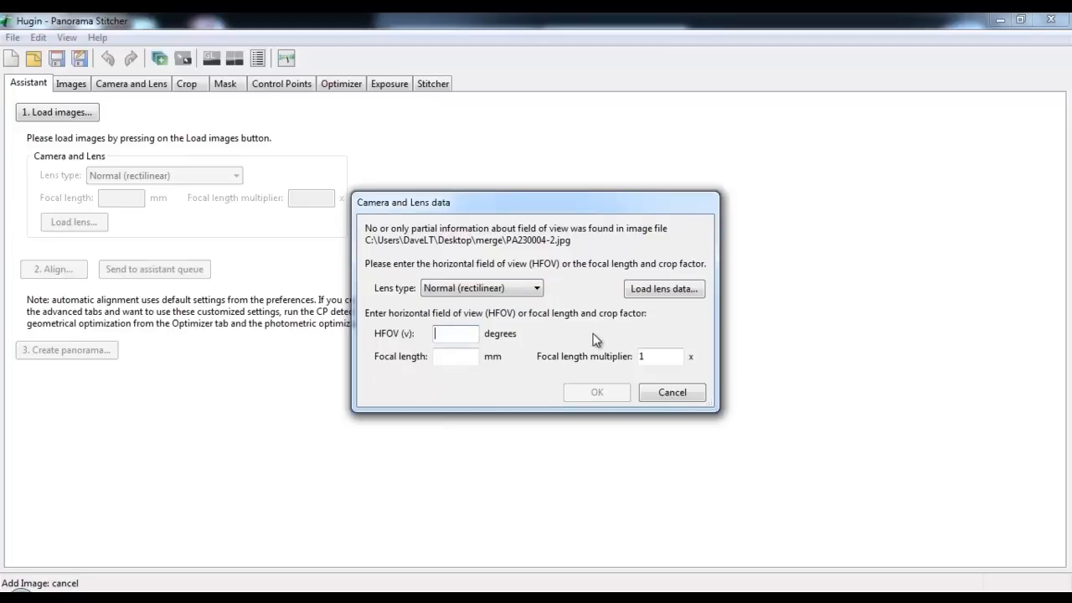
click(468, 354)
text(50)
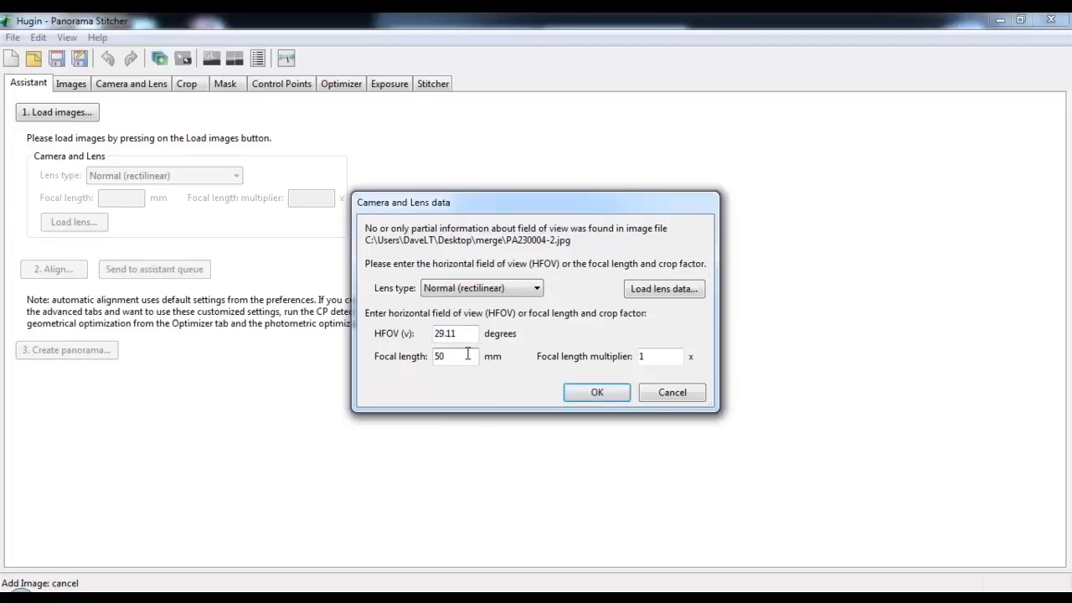
double_click(666, 356)
text(2)
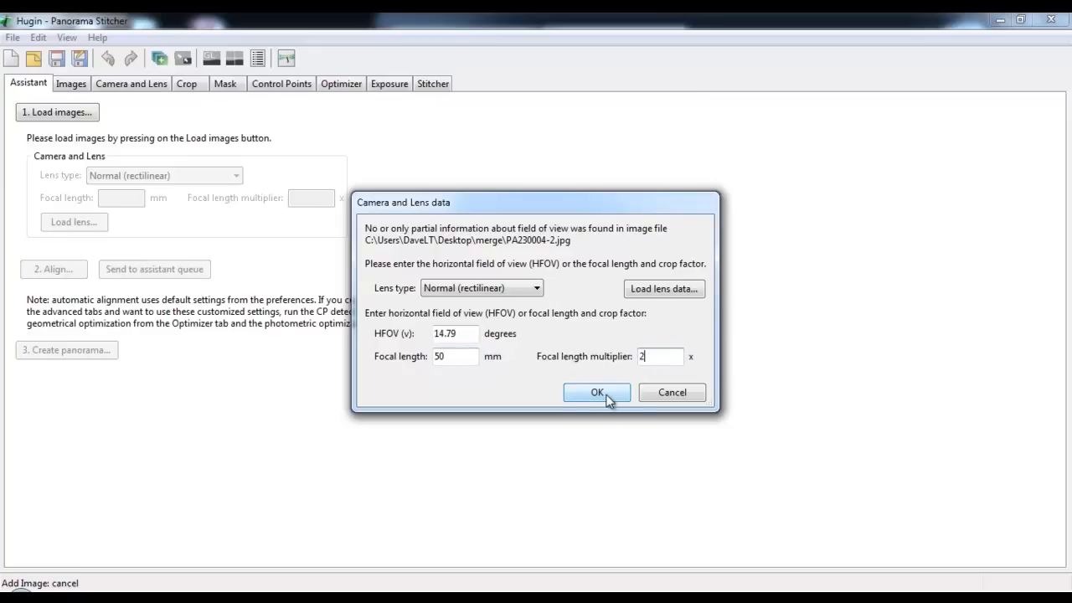
click(597, 395)
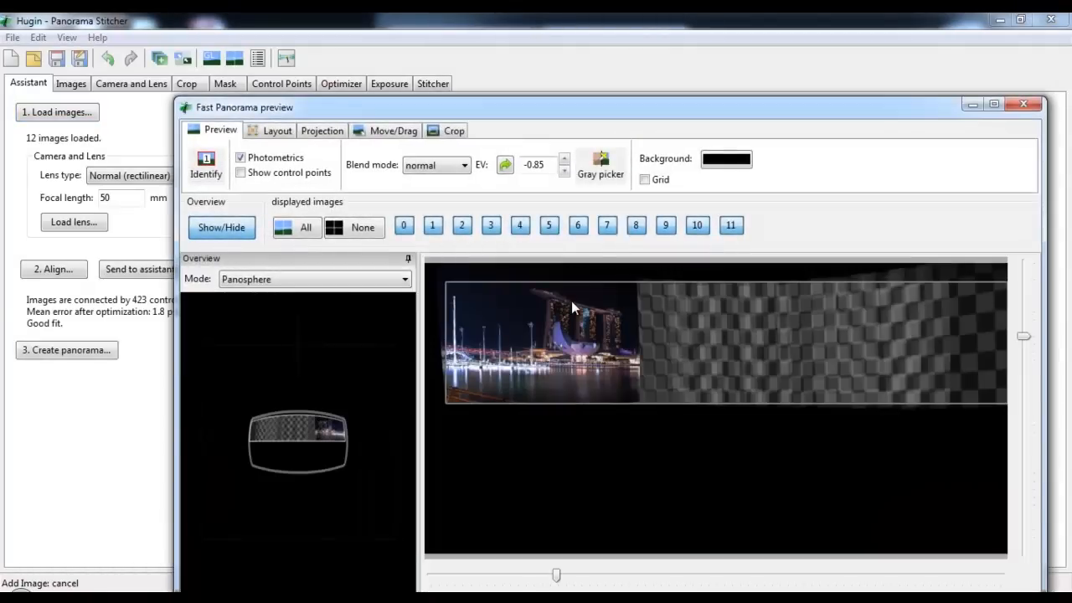
Examine the stitched panorama in an enlarged preview, including its layout, projection, move/drag and crop settings
click(994, 105)
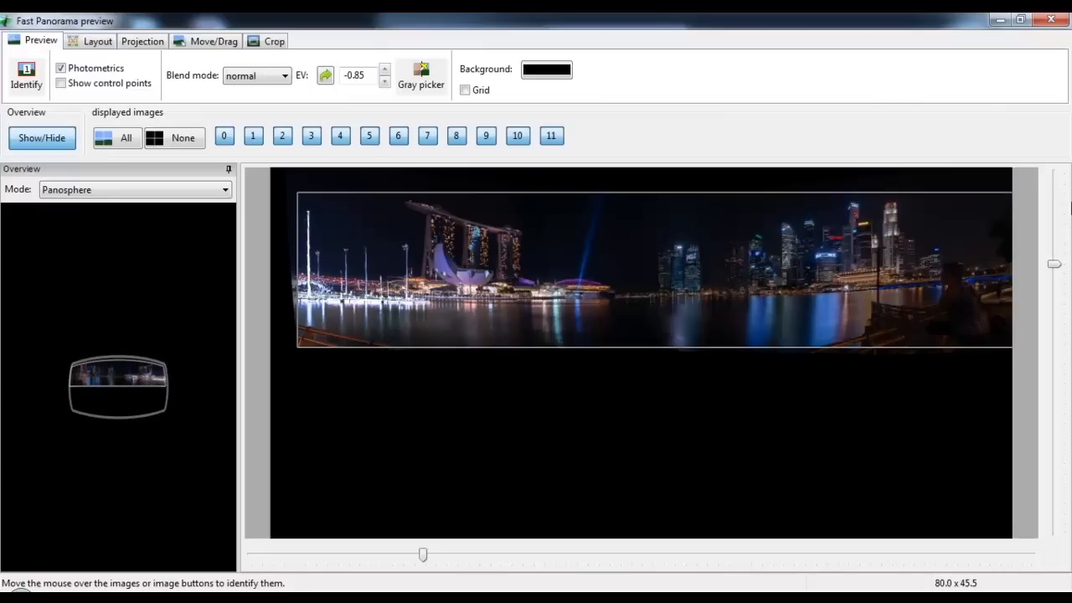
mouse_move(346, 132)
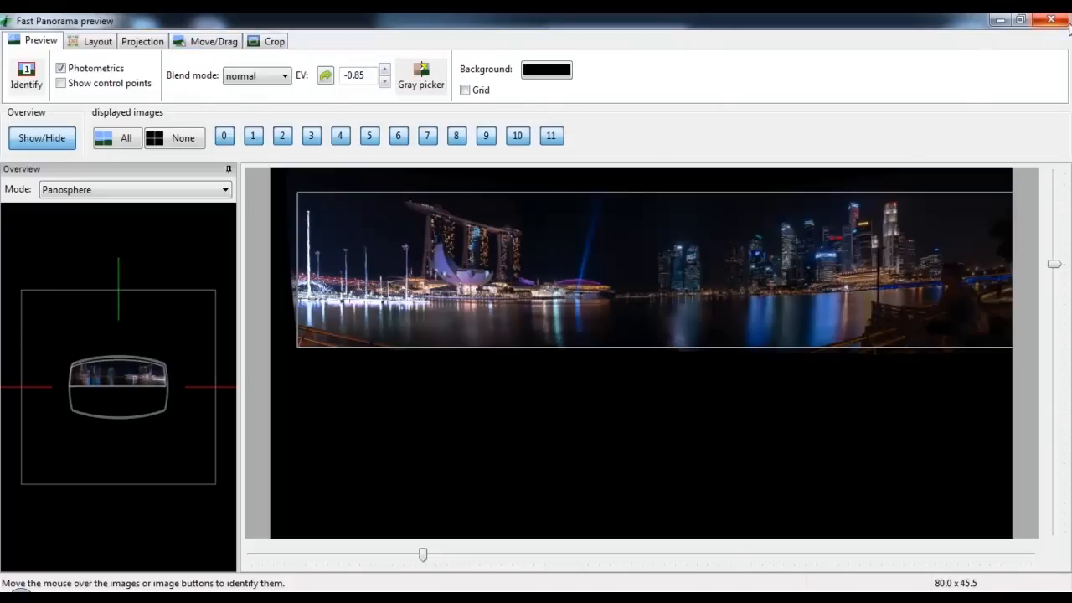
click(77, 47)
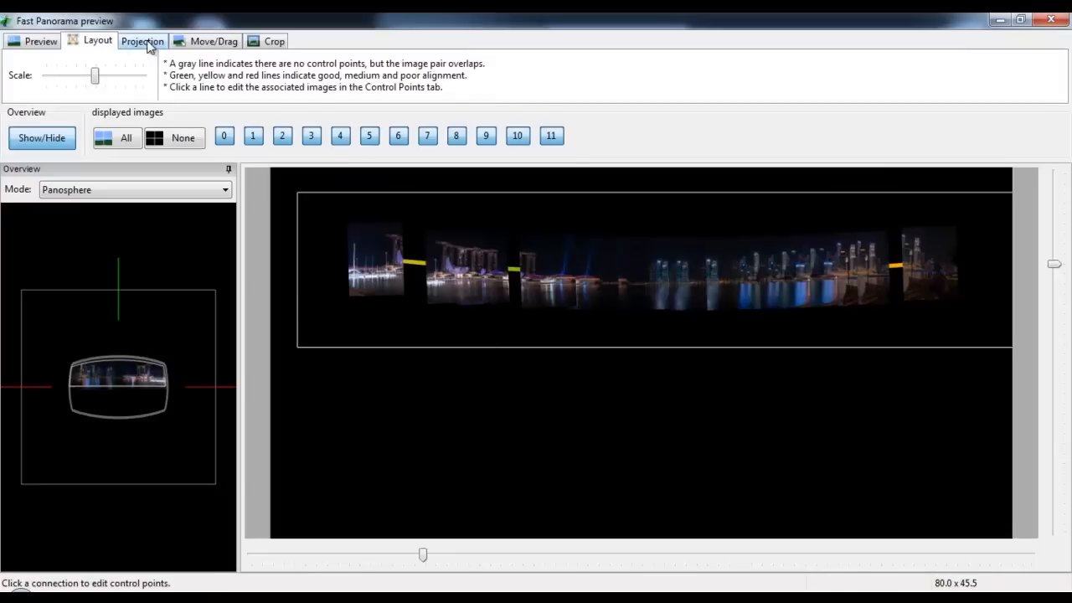
click(148, 44)
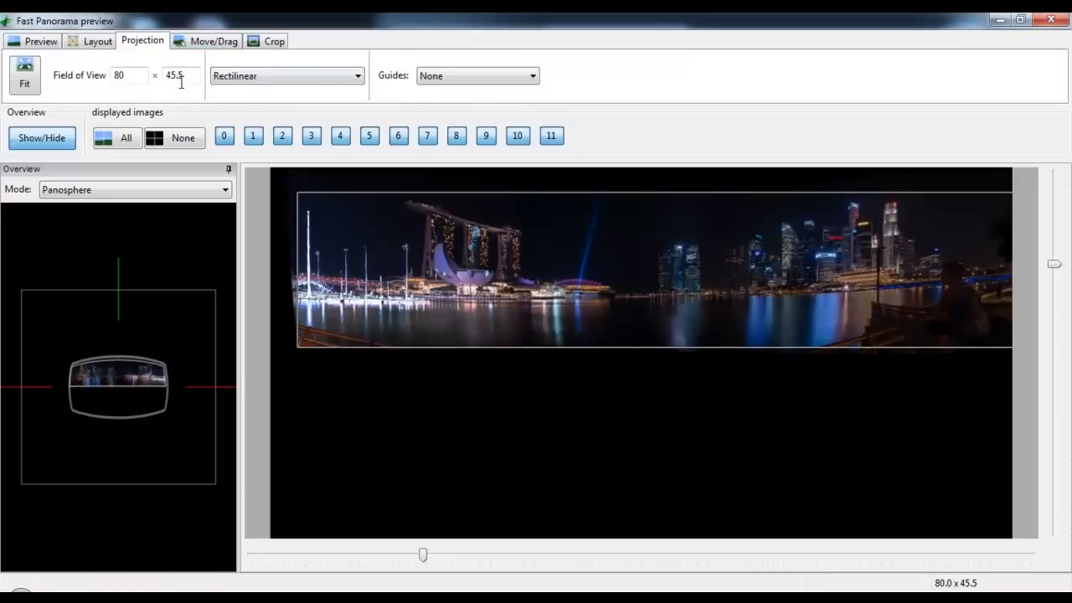
click(214, 42)
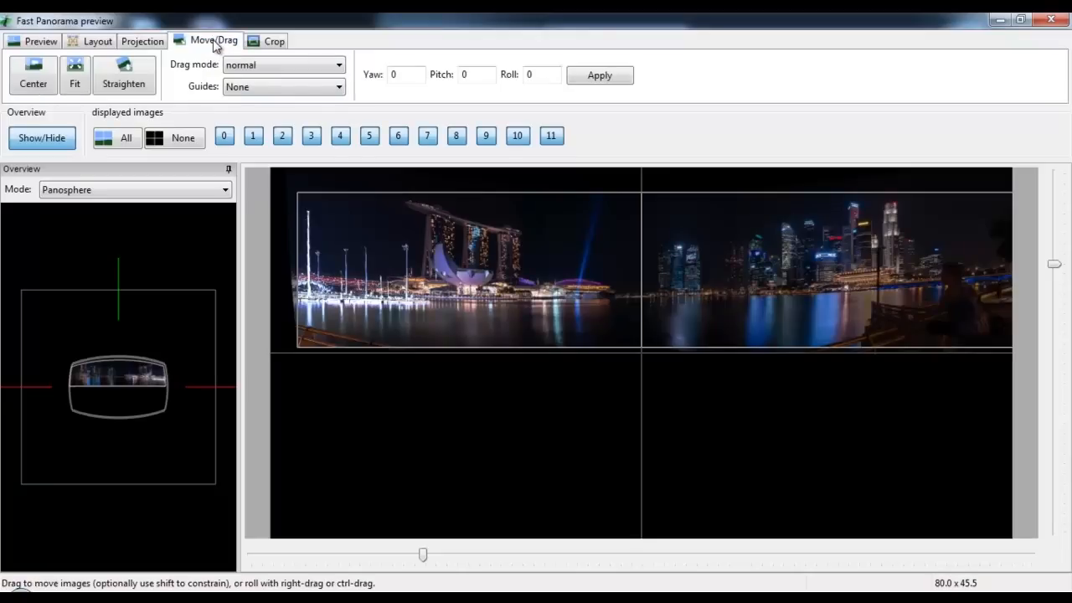
click(269, 43)
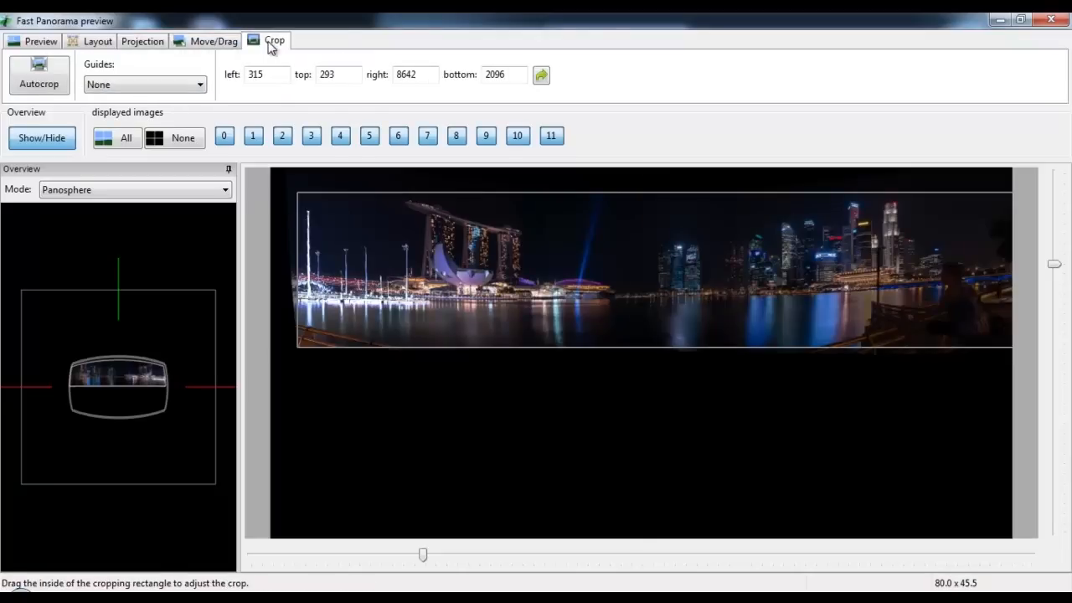
click(35, 44)
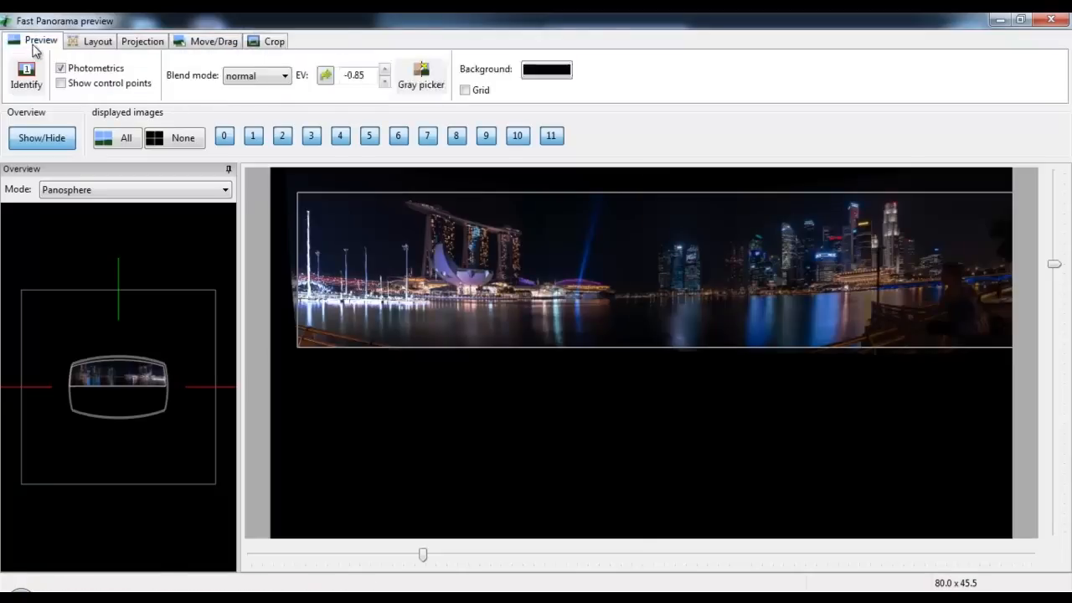
click(1024, 24)
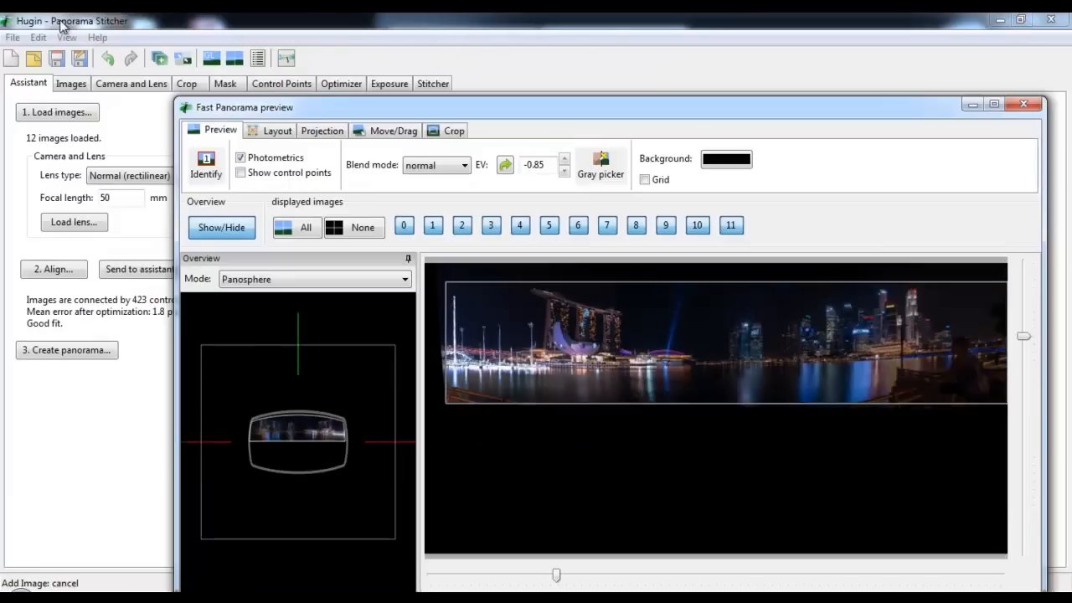
Realign the loaded images and dismiss the Windows color scheme prompt without changing the scheme
click(84, 25)
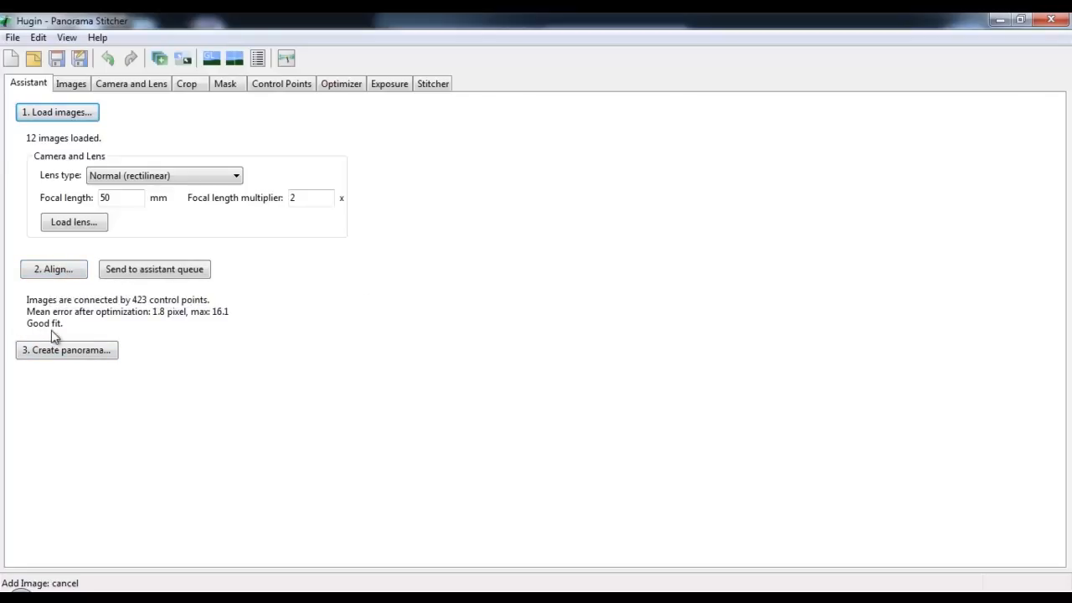
click(53, 270)
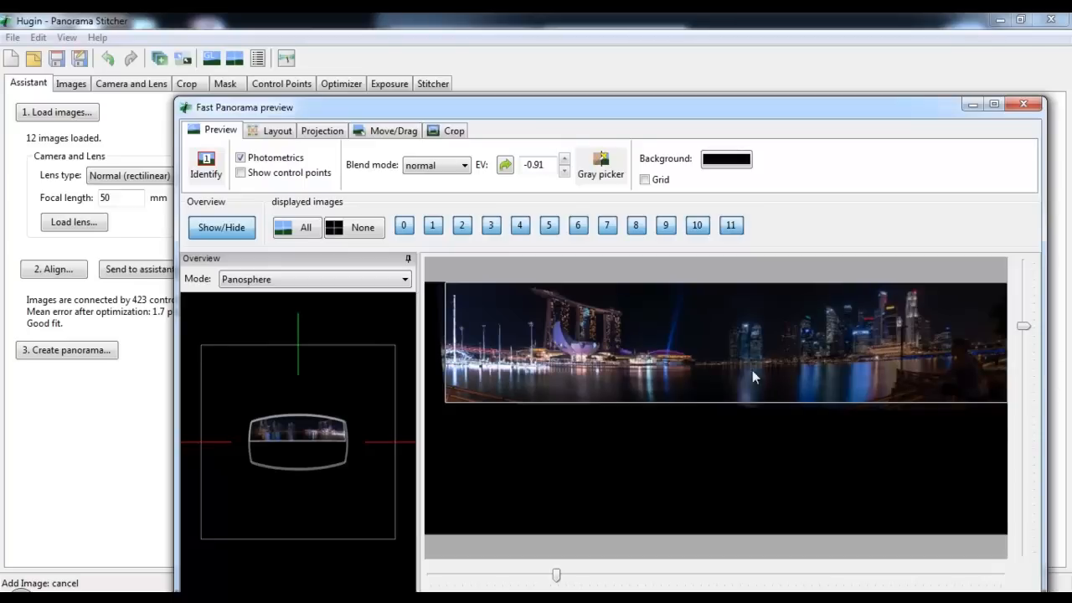
click(341, 28)
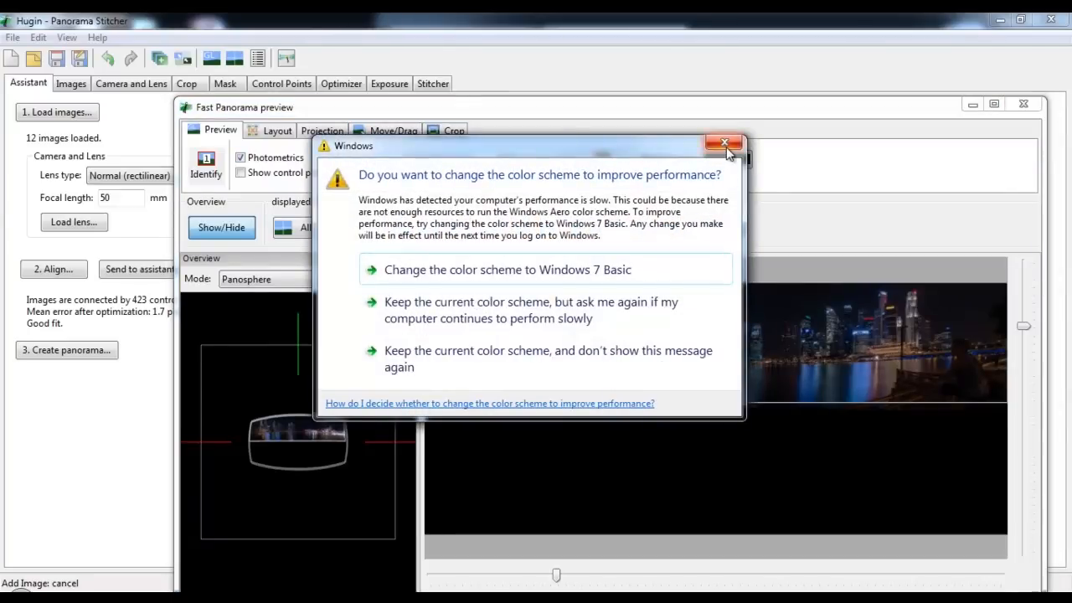
click(725, 145)
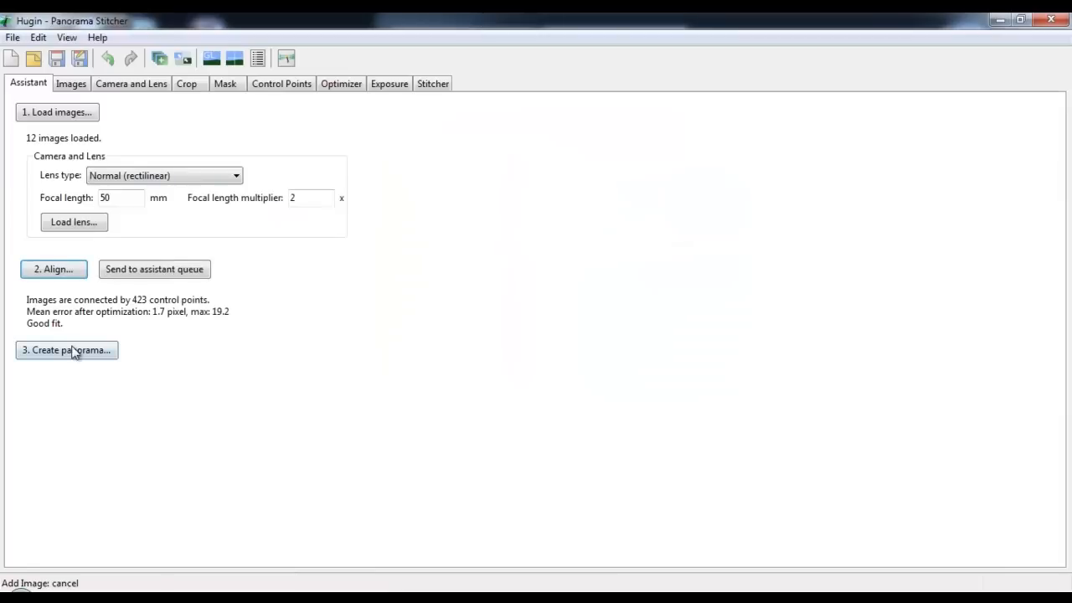
Create the panorama in the merge folder with the output prefix finalpanorama
click(70, 353)
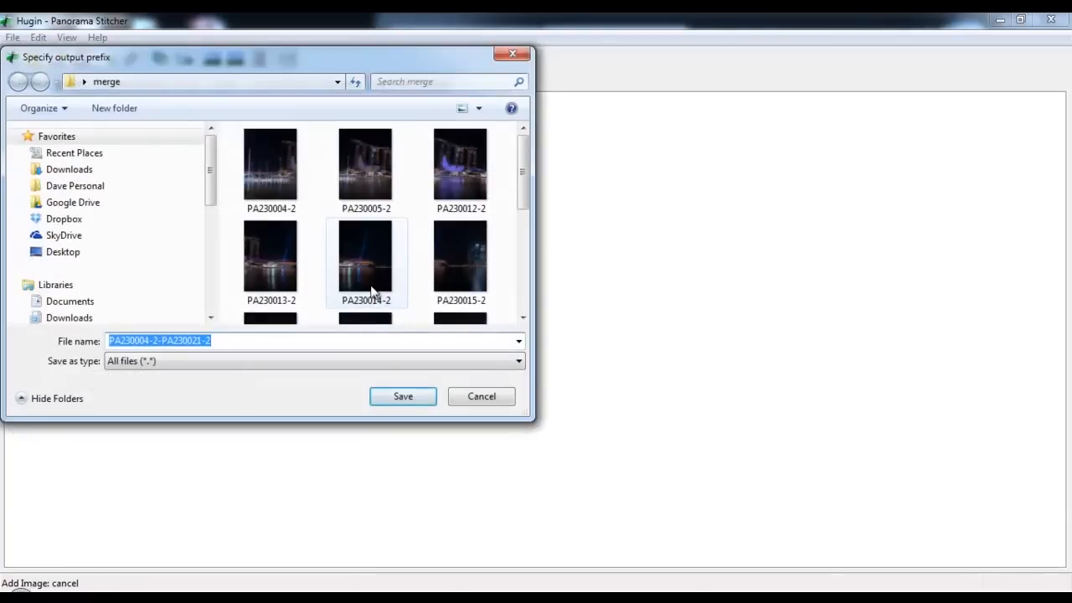
text(finalpanoram)
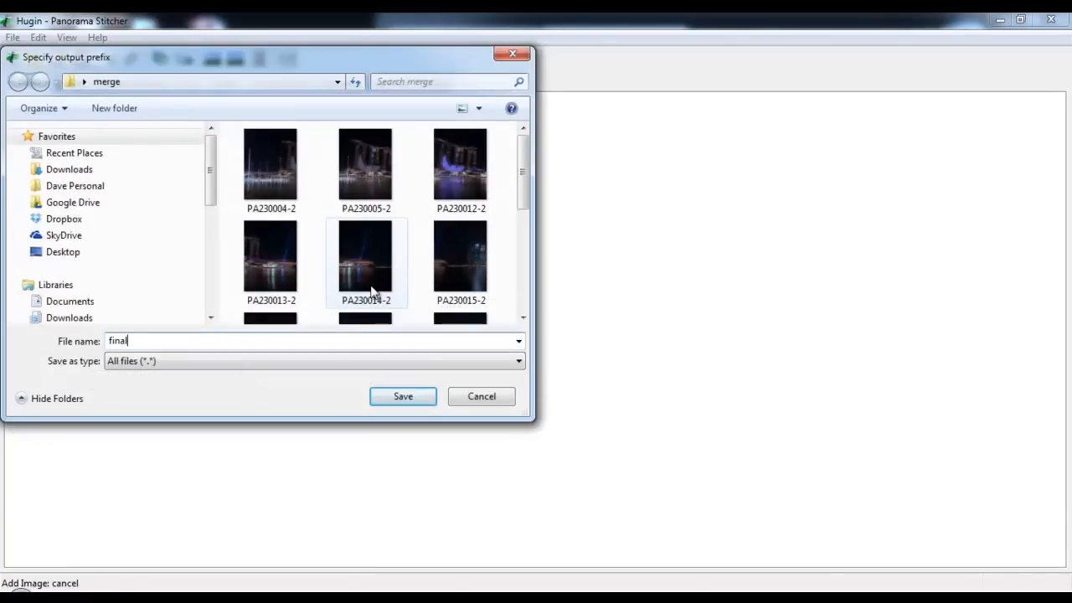
text(a)
key(Return)
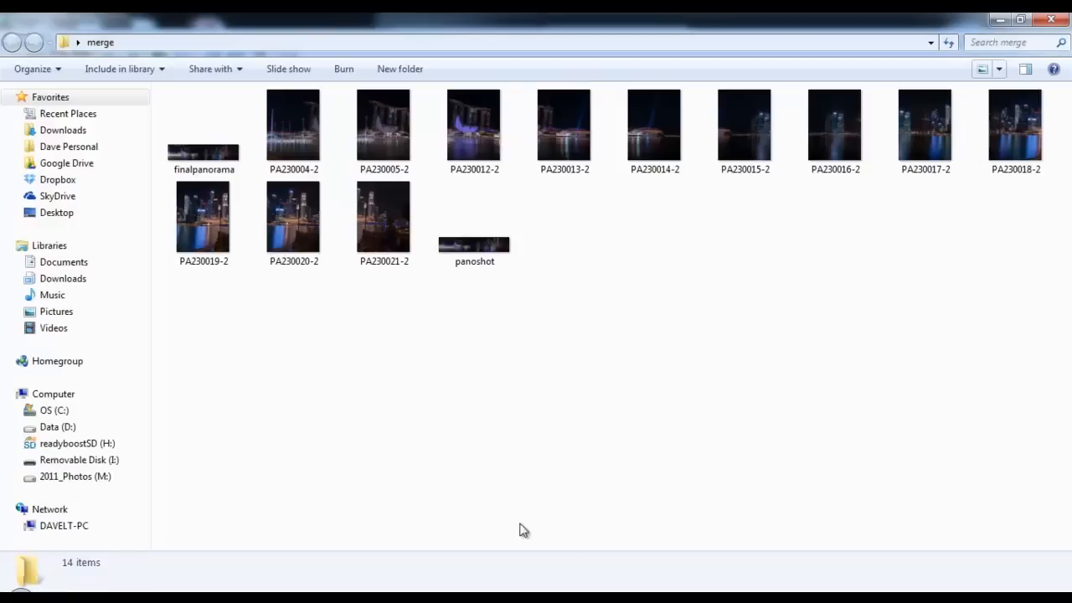
Open the finalpanorama image from the merge folder and examine its detail at actual size from the waterfront towers across to the bridge
click(216, 151)
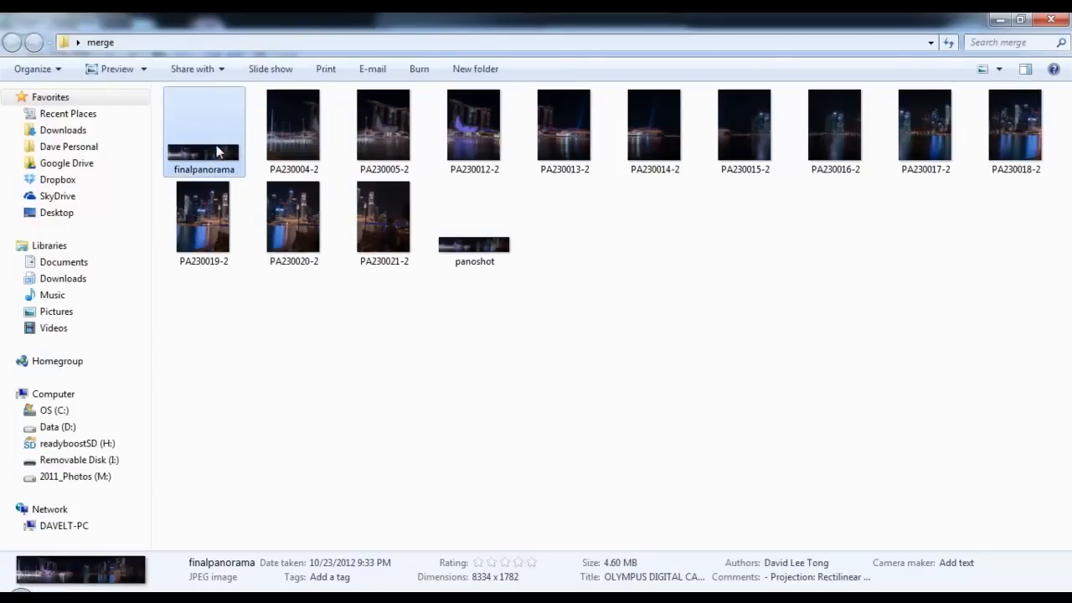
double_click(216, 155)
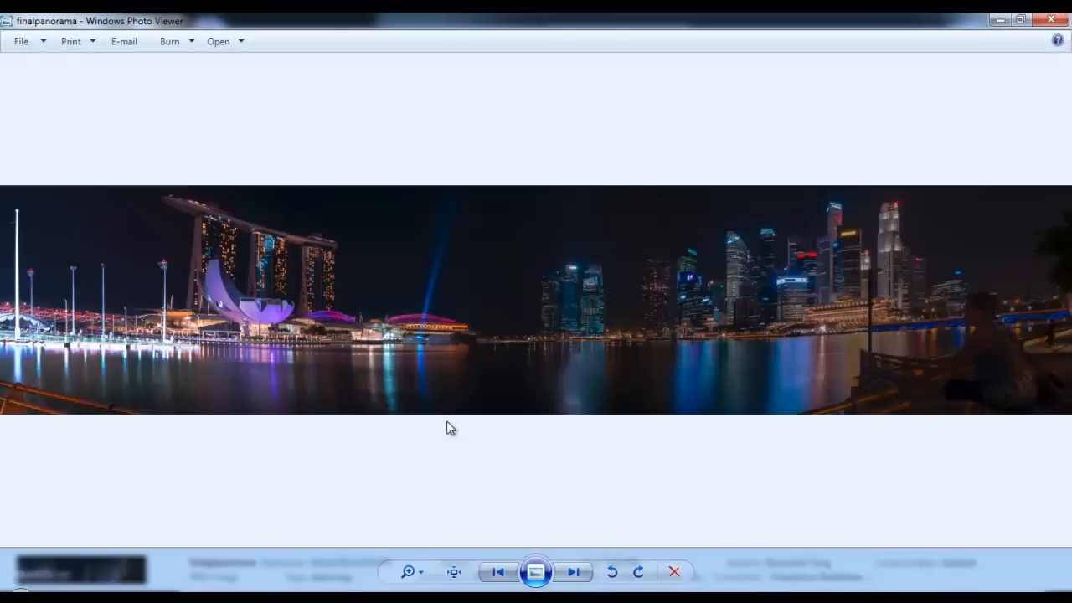
click(454, 572)
drag(254, 343, 794, 306)
drag(259, 323, 734, 461)
drag(325, 387, 836, 272)
drag(333, 354, 398, 373)
drag(1043, 207, 720, 382)
drag(943, 191, 510, 206)
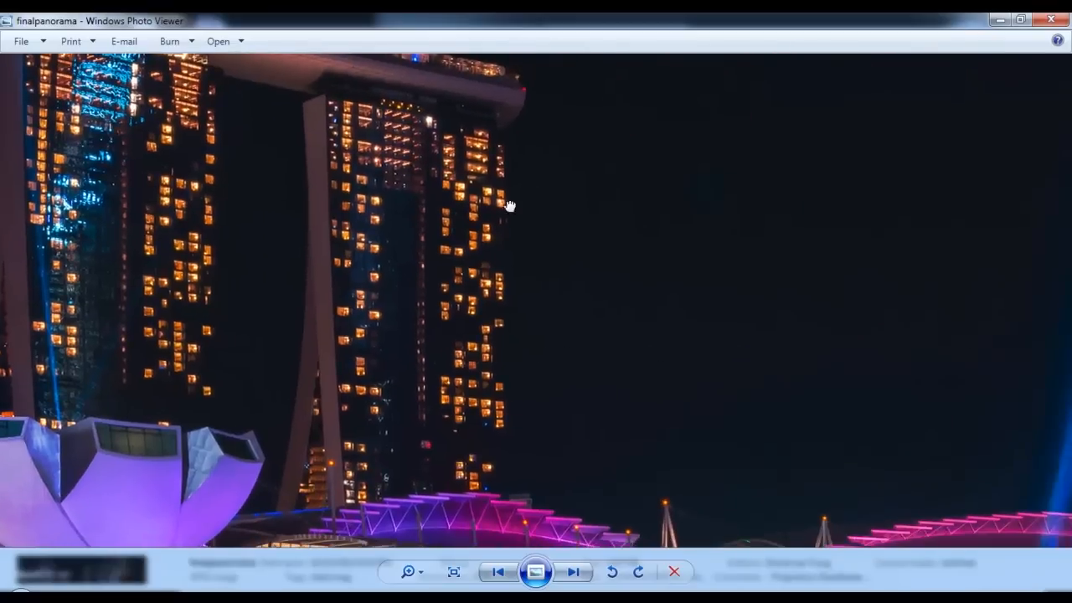
drag(586, 419, 684, 170)
drag(863, 396, 248, 420)
drag(960, 429, 323, 437)
drag(806, 179, 265, 237)
drag(887, 373, 484, 385)
drag(939, 363, 536, 360)
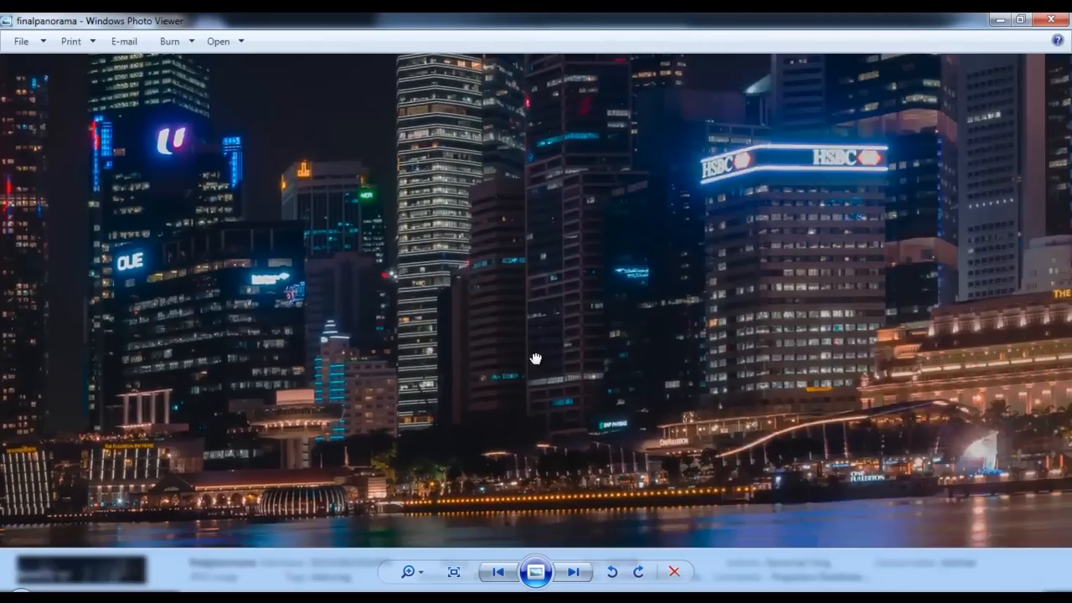
drag(785, 359, 687, 359)
drag(894, 343, 493, 352)
drag(923, 425, 558, 385)
drag(810, 388, 468, 338)
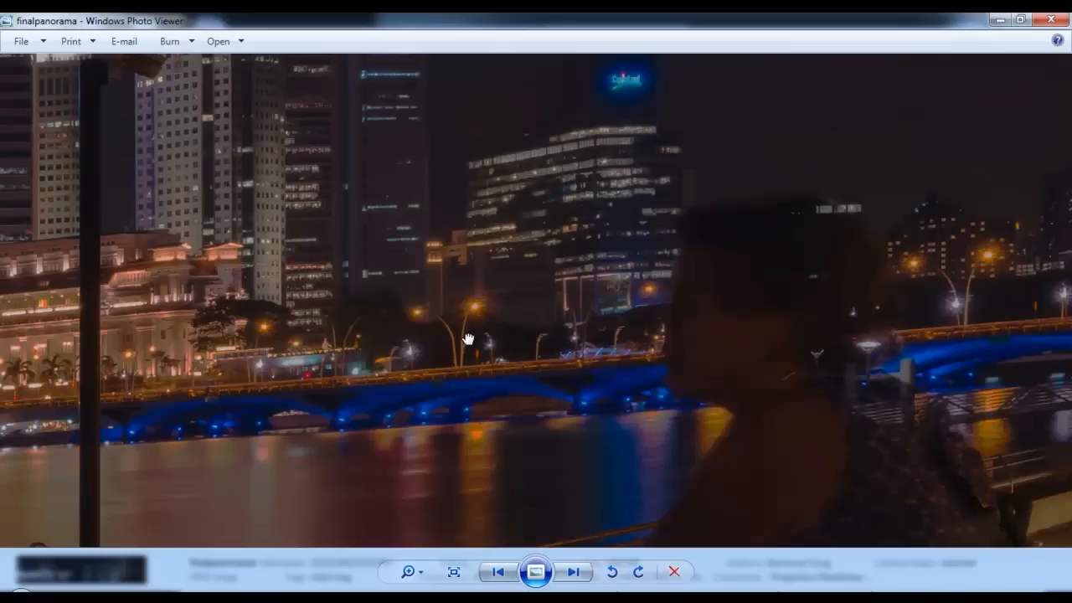
Inspect the foreground railing and the skyline back toward the middle of the panorama, and fit the whole image in the window
drag(692, 297, 663, 159)
drag(754, 438, 1048, 234)
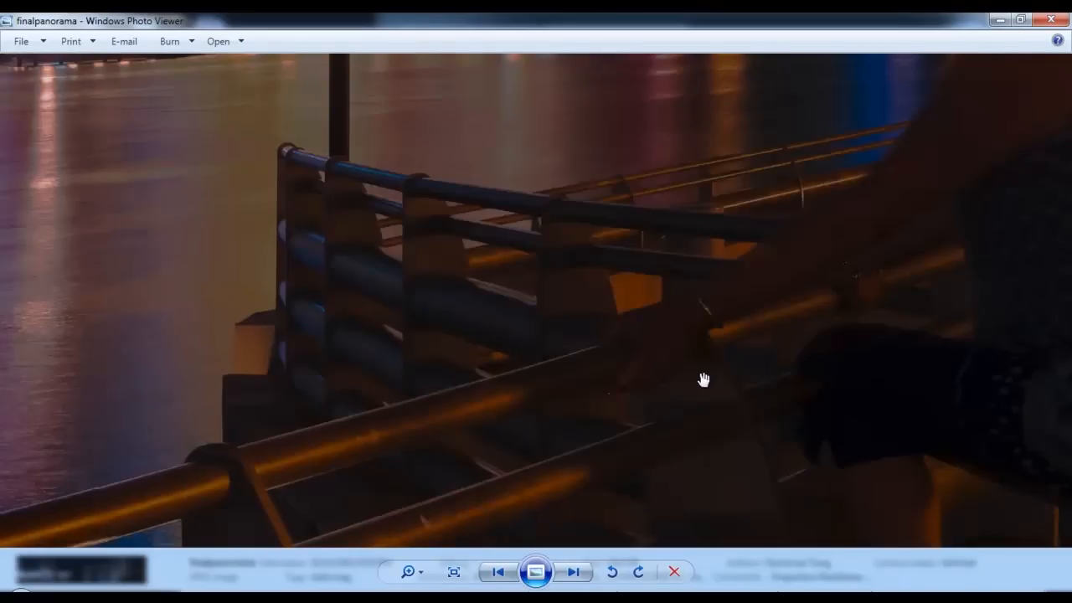
drag(705, 378, 789, 443)
drag(731, 156, 792, 467)
drag(785, 297, 836, 456)
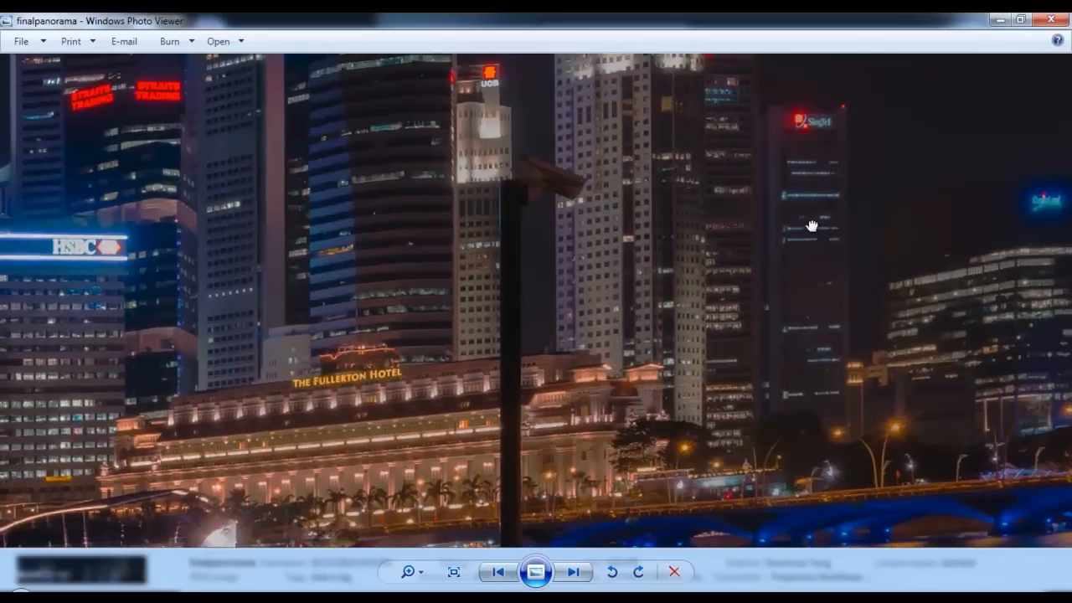
drag(821, 232, 961, 325)
drag(67, 285, 1060, 302)
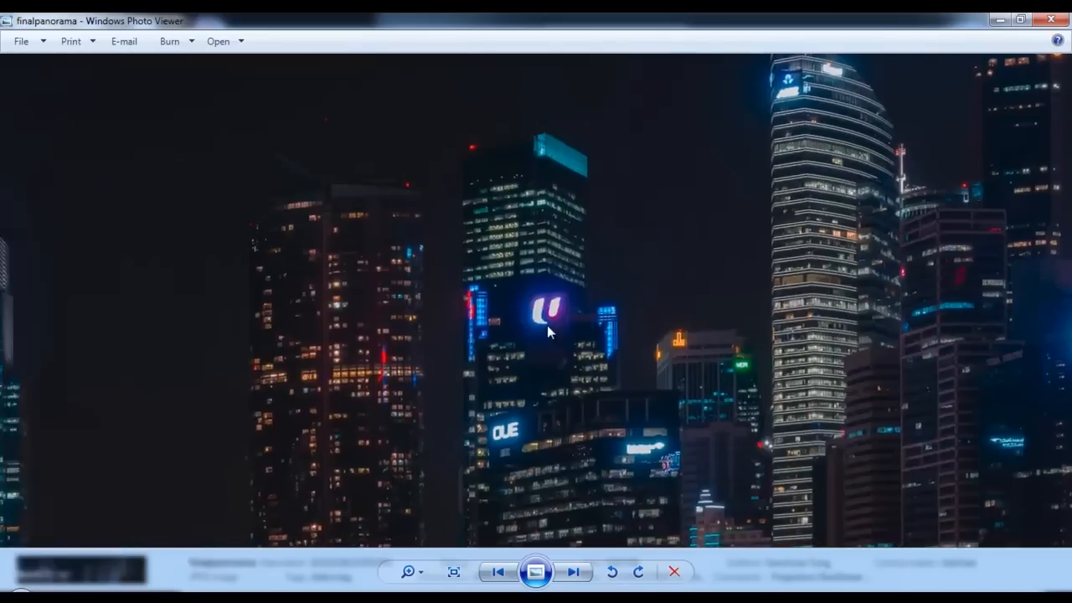
drag(234, 213, 760, 153)
drag(359, 316, 760, 153)
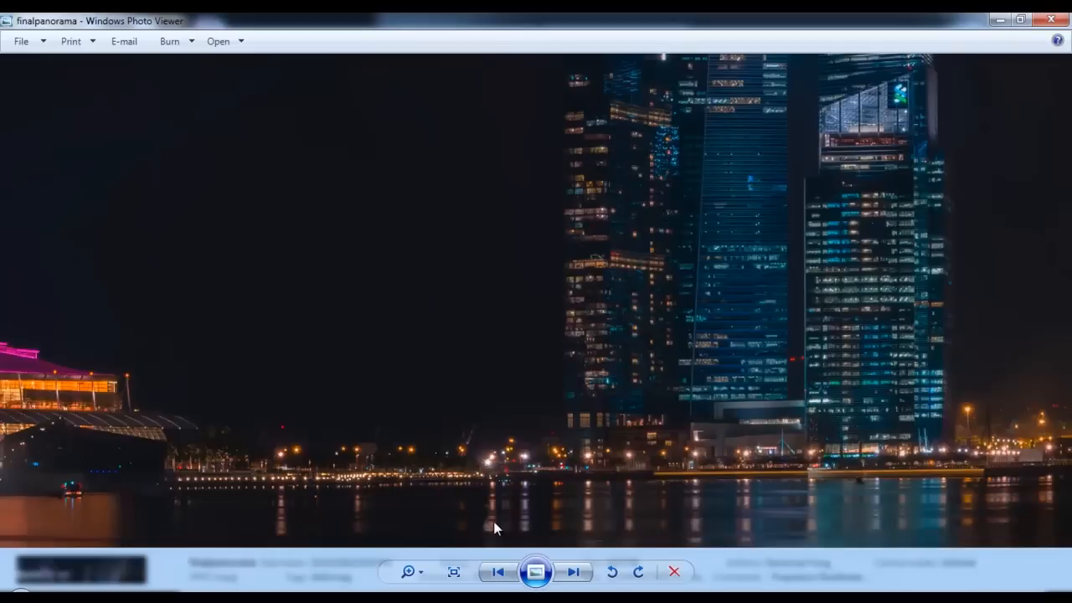
click(454, 571)
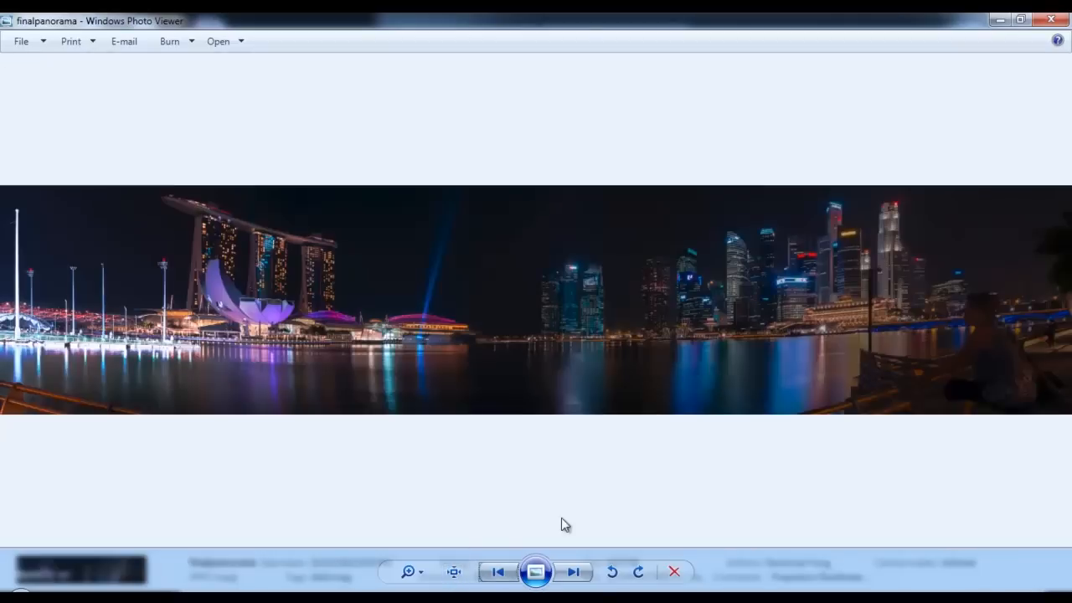